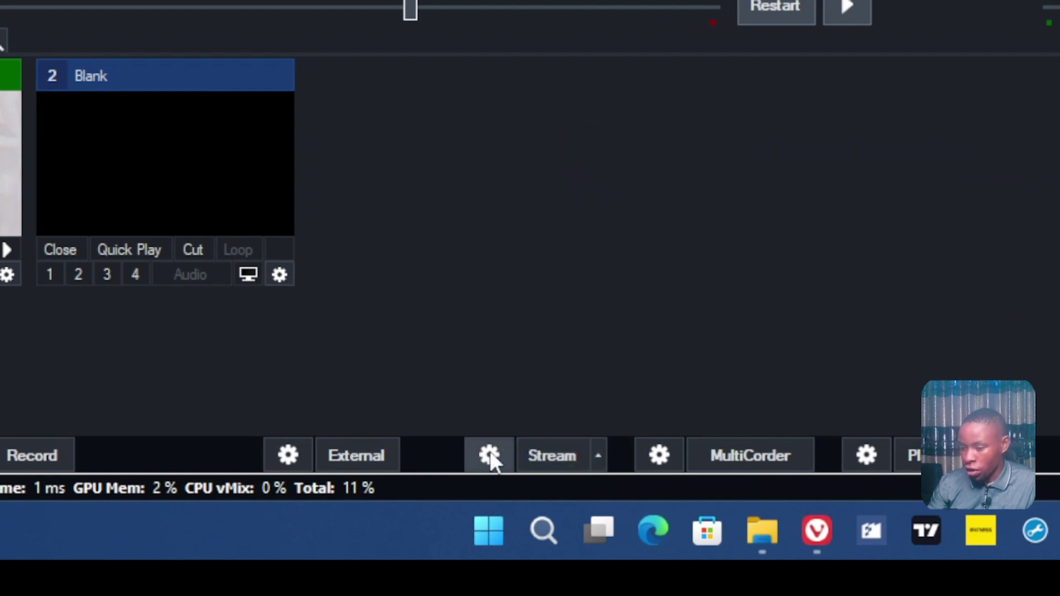
Open the streaming settings and look through the available destinations and quality presets without changing them.
{"action": "left_click", "coordinate": [489, 451]}
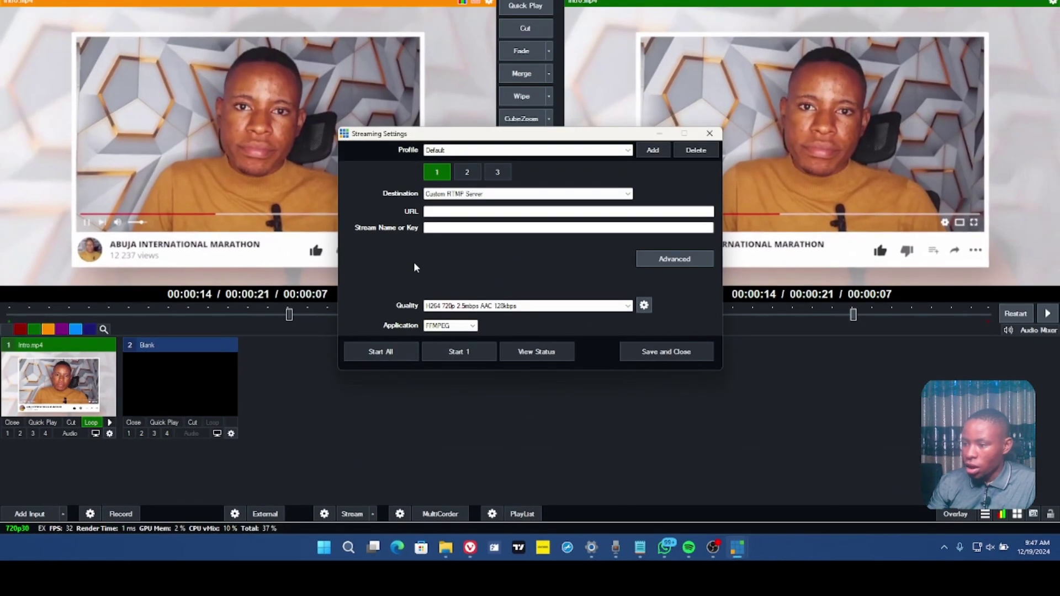
{"action": "left_click", "coordinate": [444, 196]}
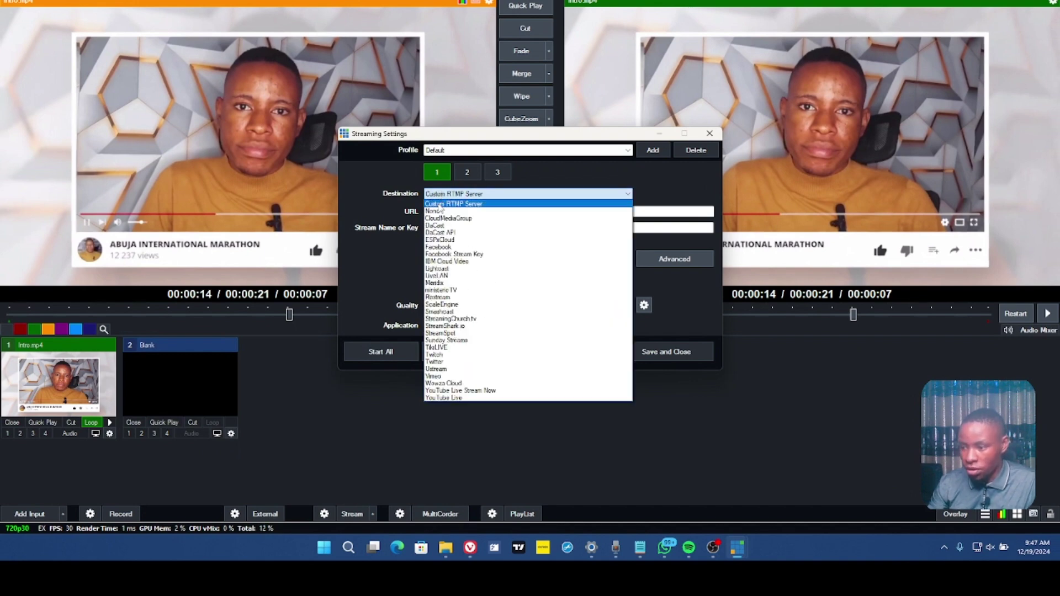
{"action": "left_click", "coordinate": [394, 249]}
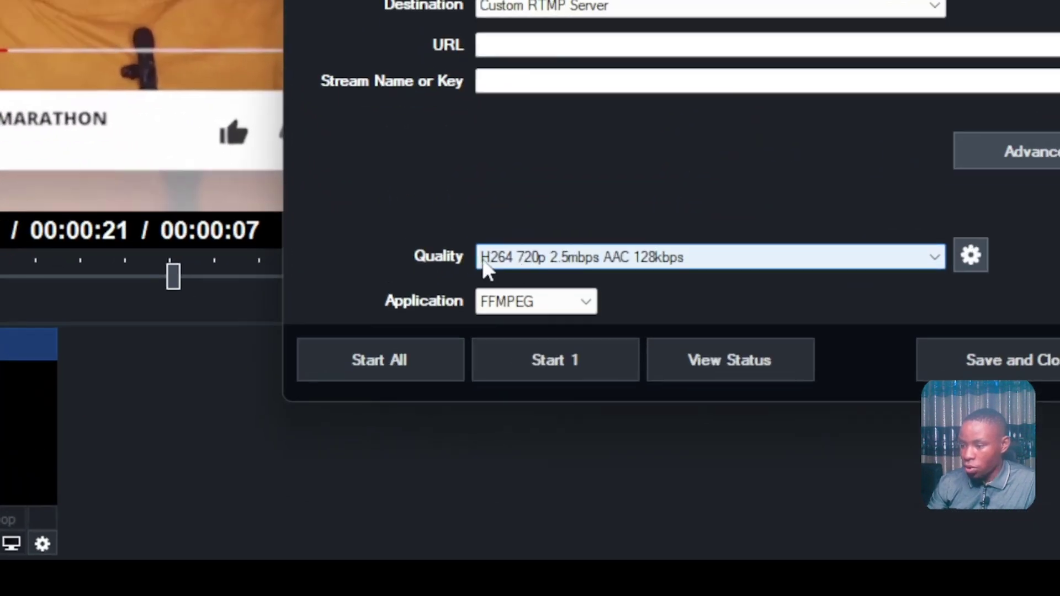
{"action": "left_click", "coordinate": [527, 258]}
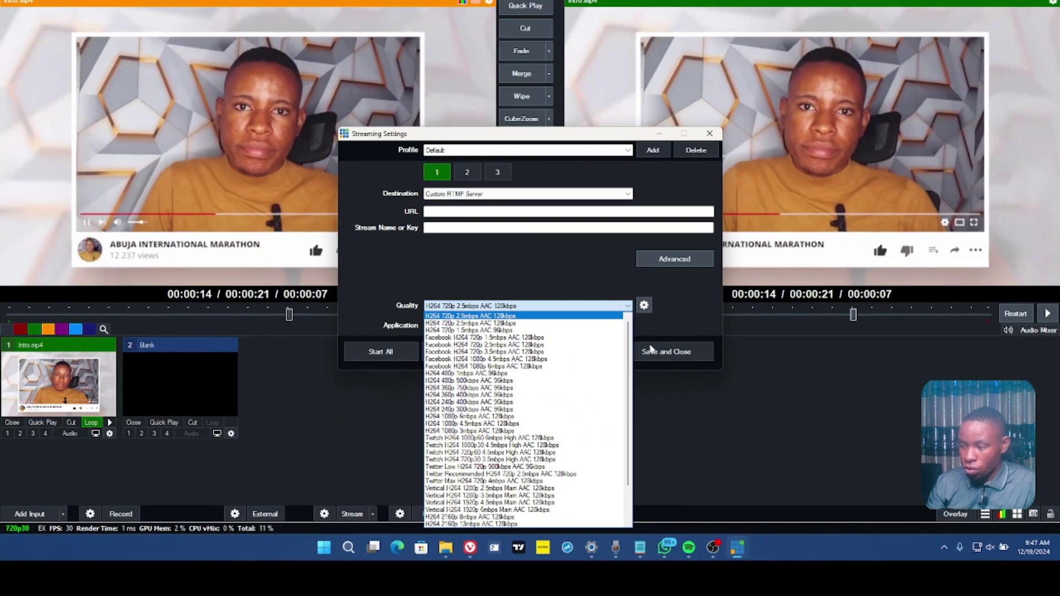
{"action": "left_click", "coordinate": [994, 379]}
{"action": "left_click", "coordinate": [677, 212]}
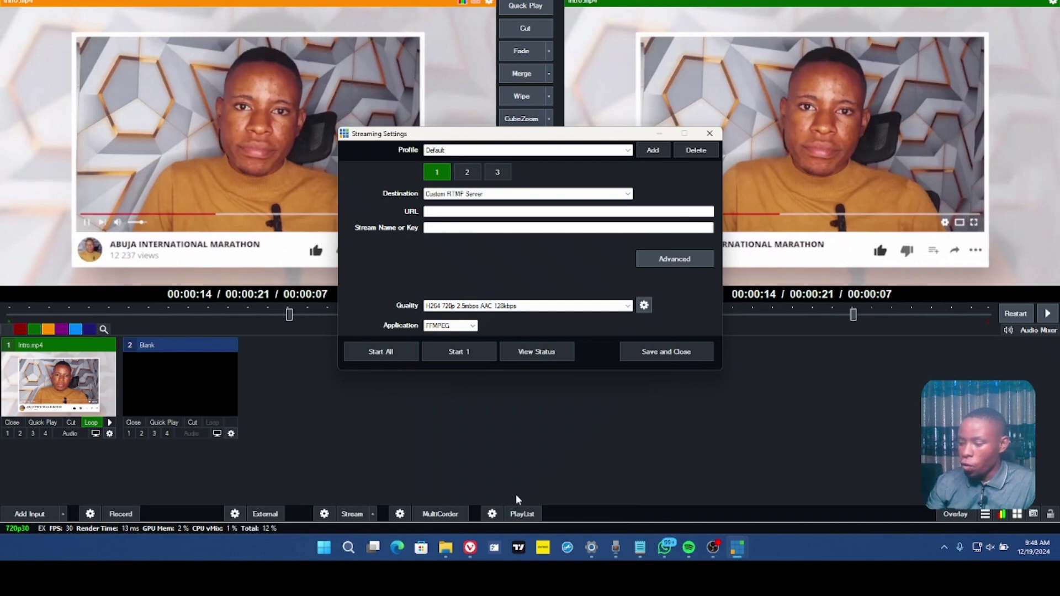
Switch to the browser and run an internet speed test on Speedtest.
{"action": "left_click", "coordinate": [470, 548]}
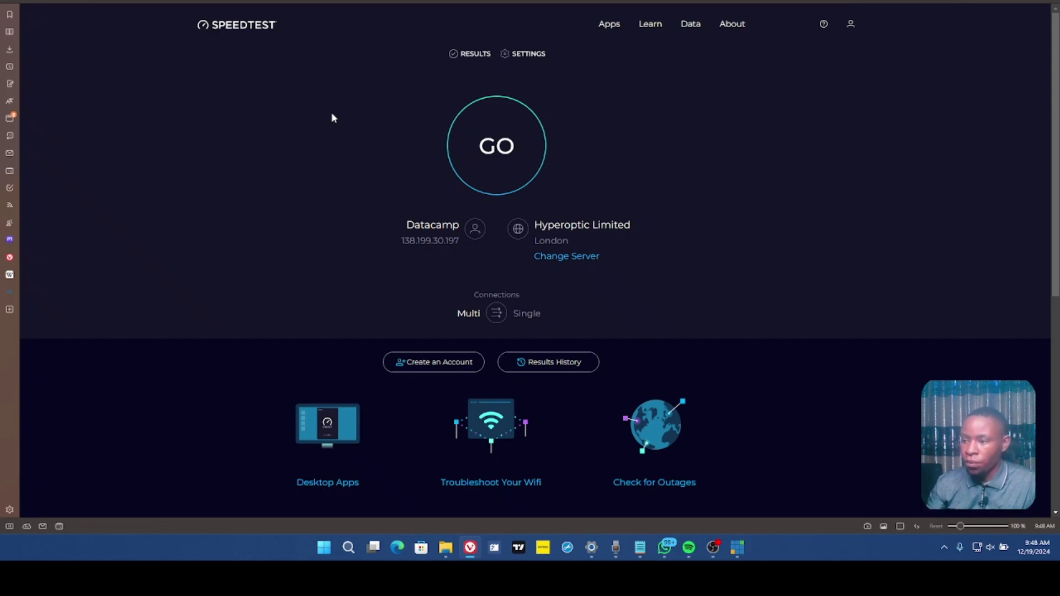
{"action": "left_click", "coordinate": [514, 152]}
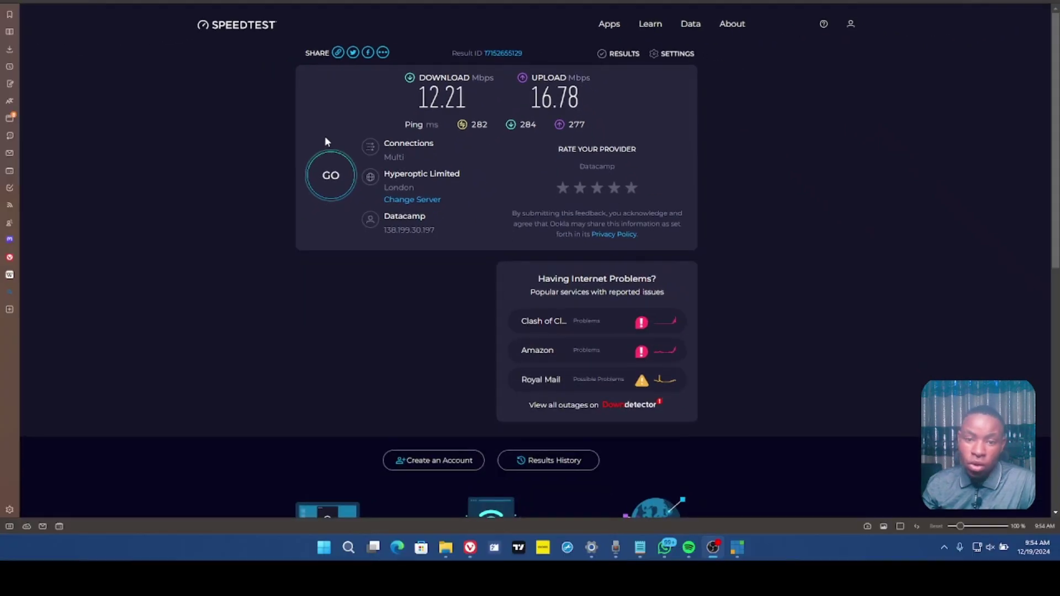
{"action": "left_click", "coordinate": [273, 22]}
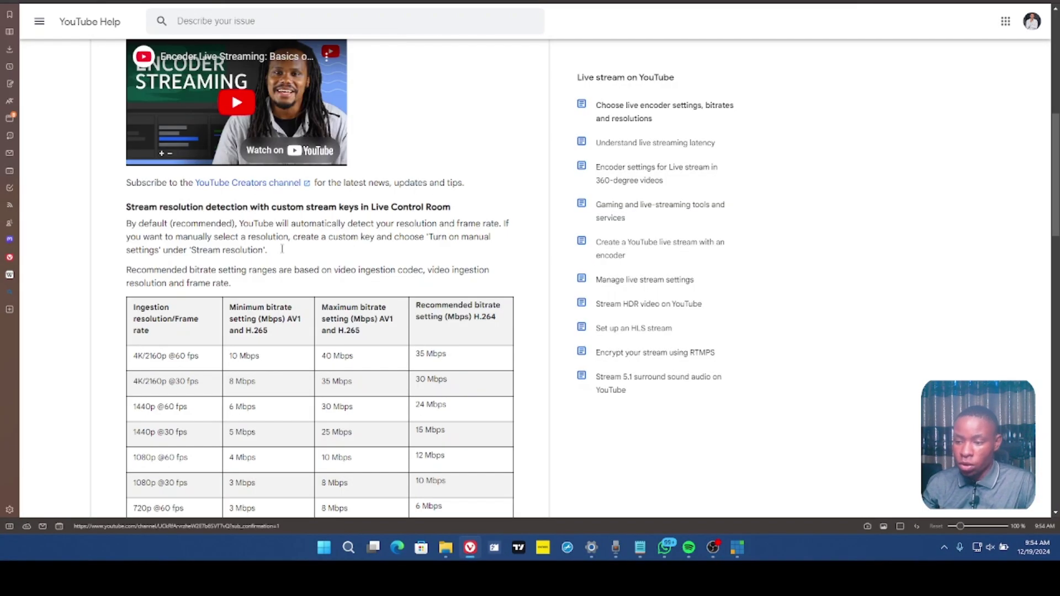
{"action": "scroll", "coordinate": [189, 294], "scroll_direction": "down", "scroll_amount": 1}
{"action": "scroll", "coordinate": [187, 297], "scroll_direction": "down", "scroll_amount": 2}
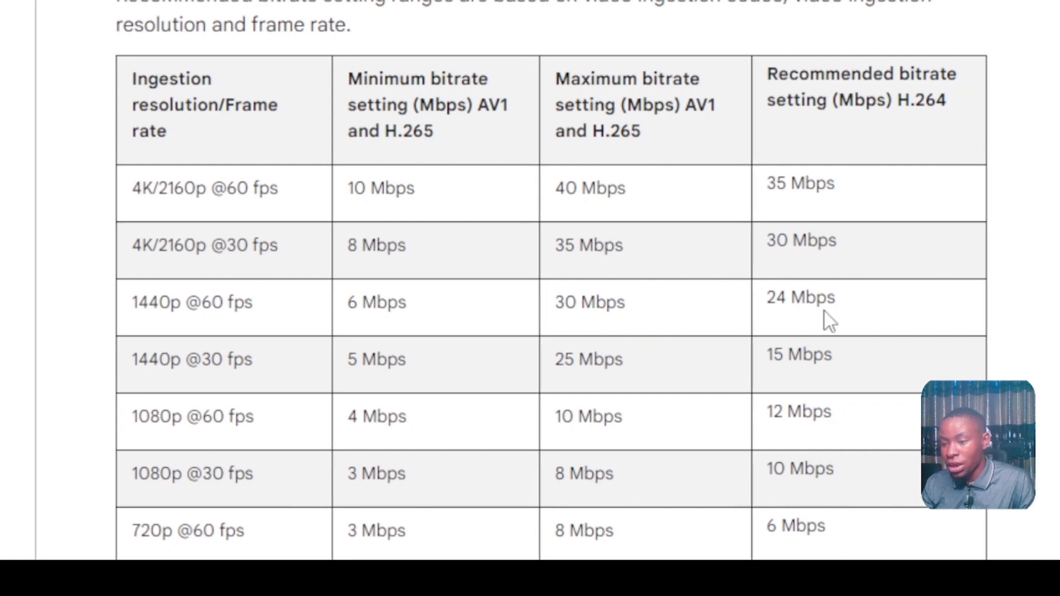
{"action": "scroll", "coordinate": [824, 311], "scroll_direction": "down", "scroll_amount": 3}
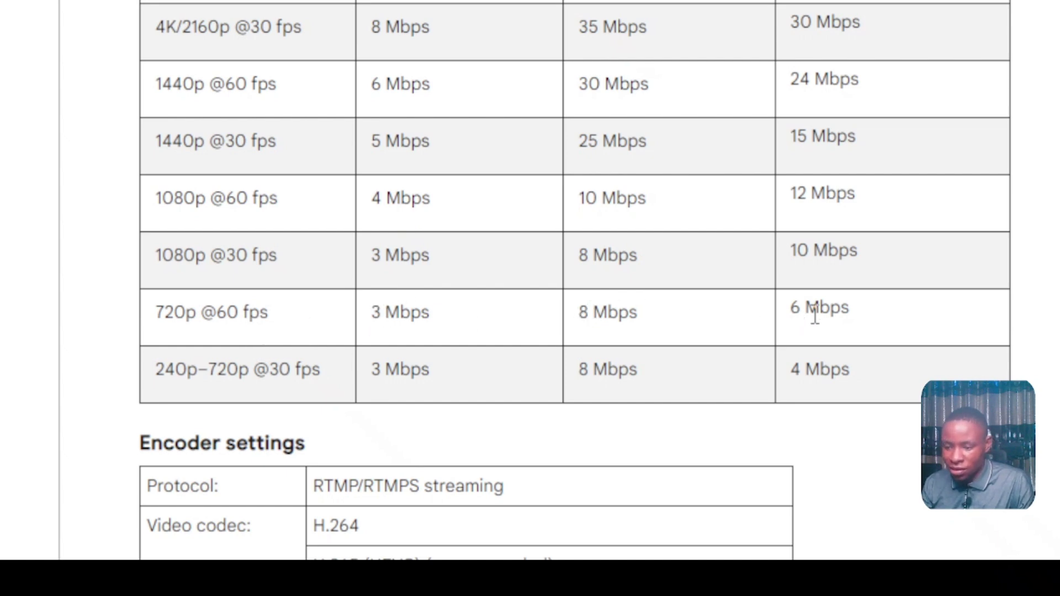
{"action": "scroll", "coordinate": [304, 326], "scroll_direction": "down", "scroll_amount": 1}
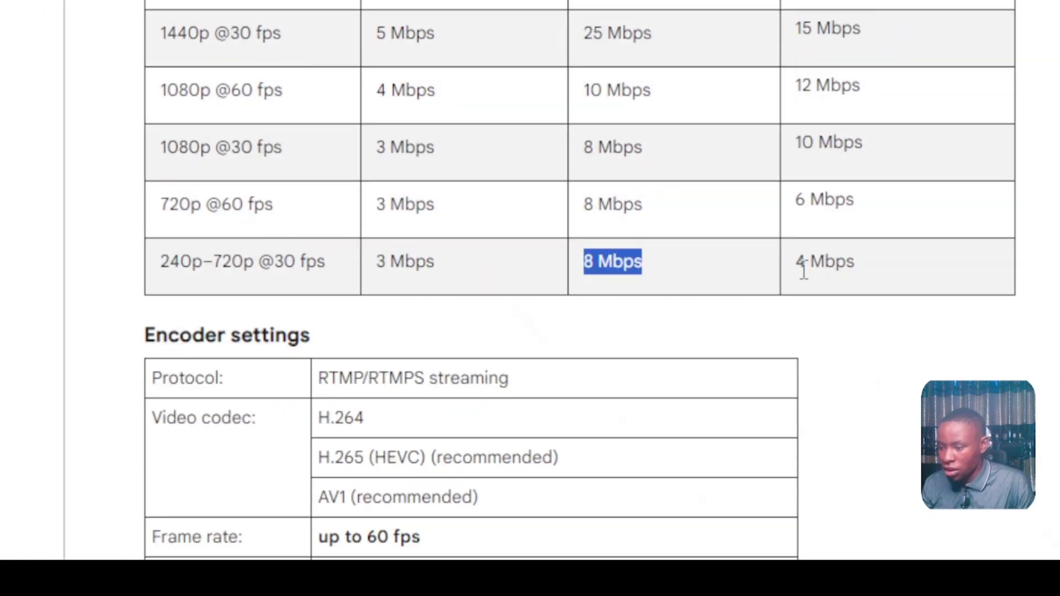
{"action": "left_click_drag", "start_coordinate": [798, 264], "coordinate": [863, 270]}
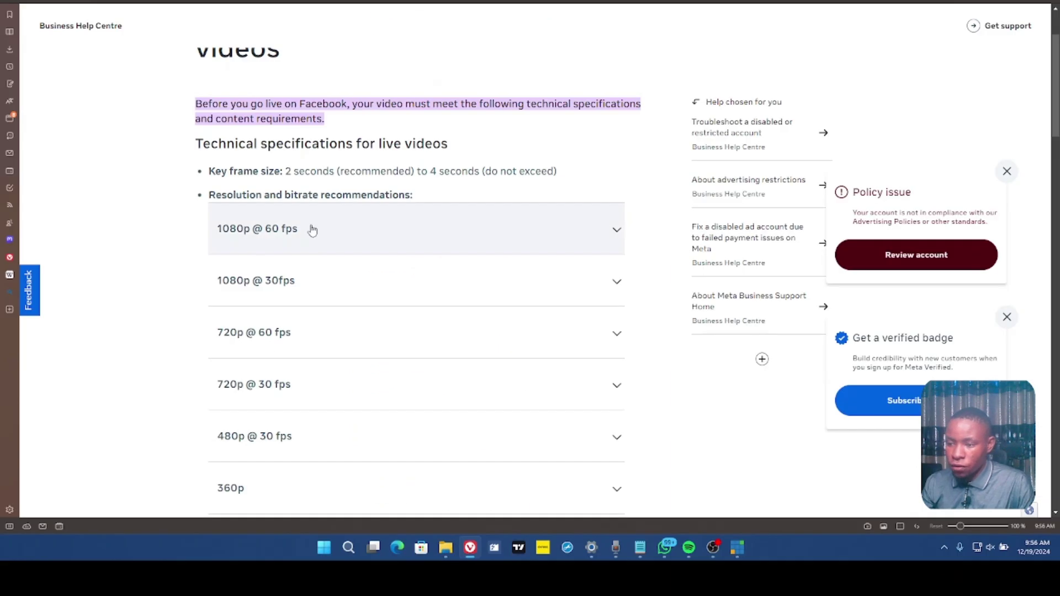
Expand Facebook's live video specifications for 1080p and 720p at 60 and 30 fps and read their bitrate ranges.
{"action": "left_click", "coordinate": [398, 241]}
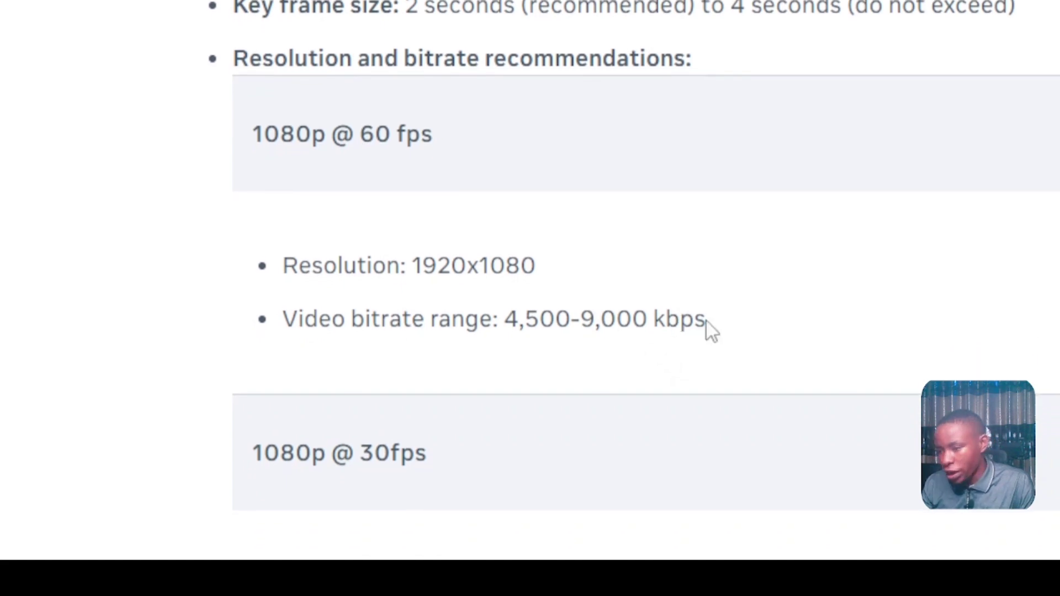
{"action": "scroll", "coordinate": [617, 337], "scroll_direction": "down", "scroll_amount": 3}
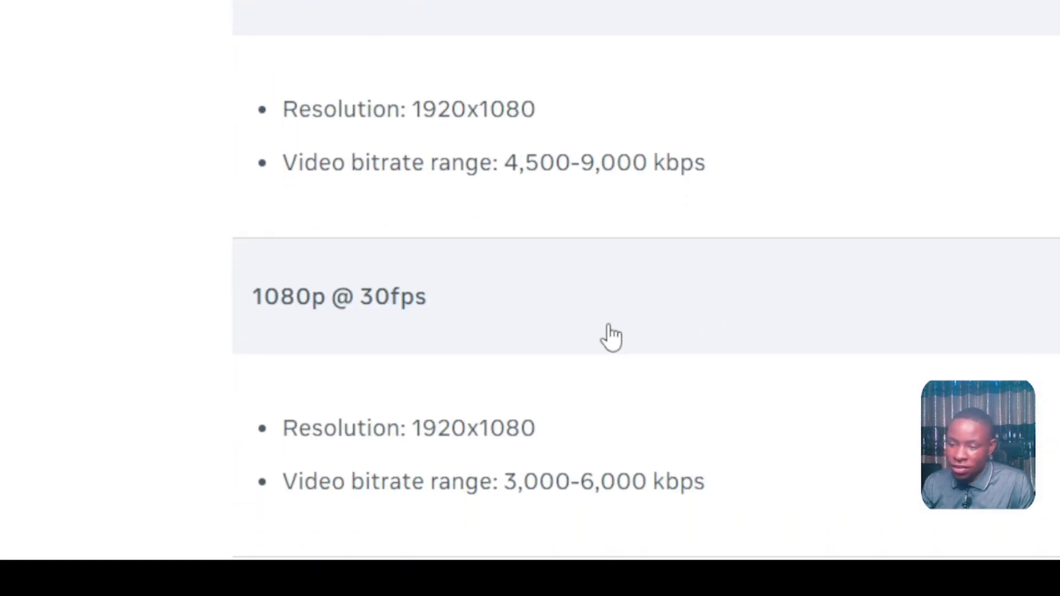
{"action": "scroll", "coordinate": [612, 337], "scroll_direction": "down", "scroll_amount": 3}
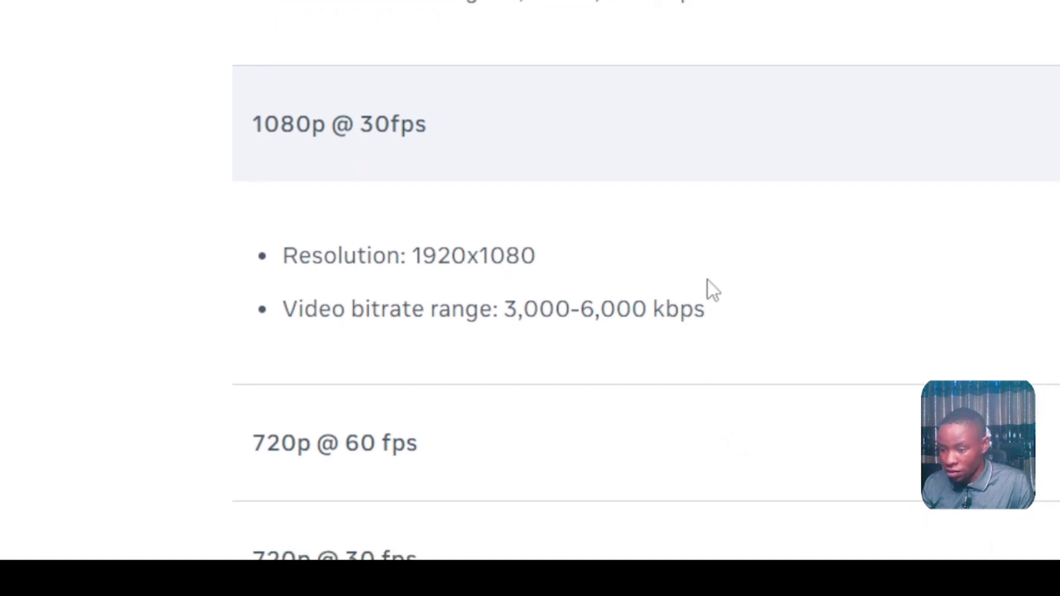
{"action": "scroll", "coordinate": [709, 284], "scroll_direction": "down", "scroll_amount": 4}
{"action": "left_click", "coordinate": [726, 217]}
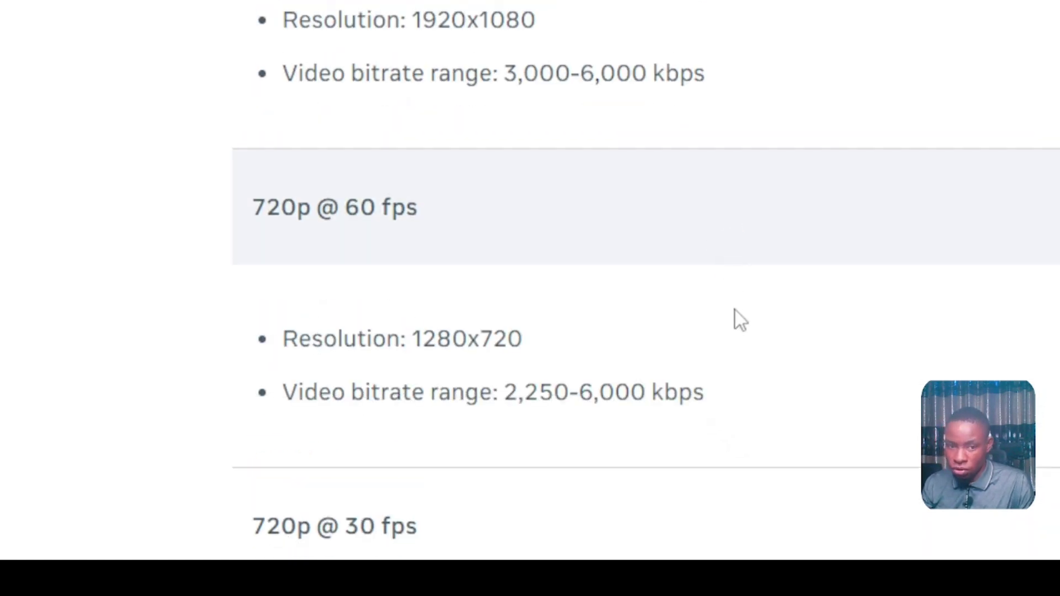
{"action": "scroll", "coordinate": [736, 310], "scroll_direction": "down", "scroll_amount": 2}
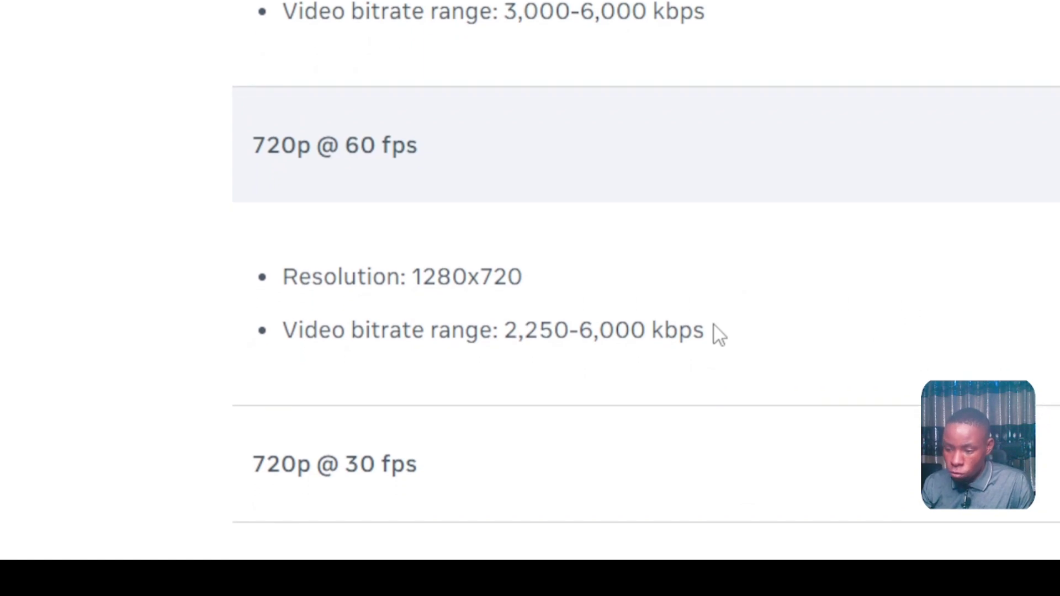
{"action": "scroll", "coordinate": [723, 332], "scroll_direction": "down", "scroll_amount": 4}
{"action": "left_click", "coordinate": [718, 230]}
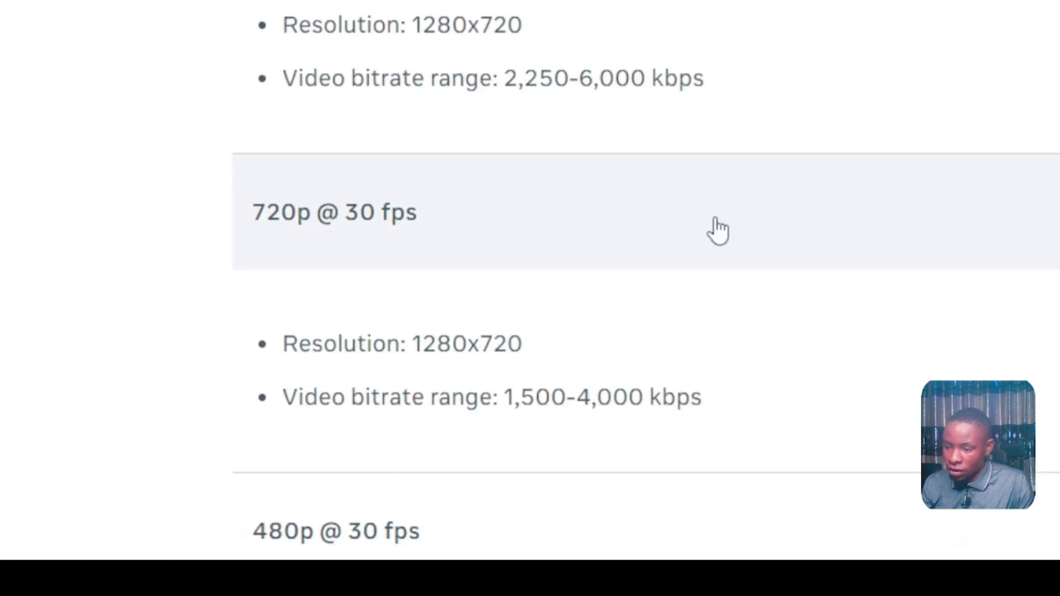
{"action": "scroll", "coordinate": [740, 331], "scroll_direction": "down", "scroll_amount": 2}
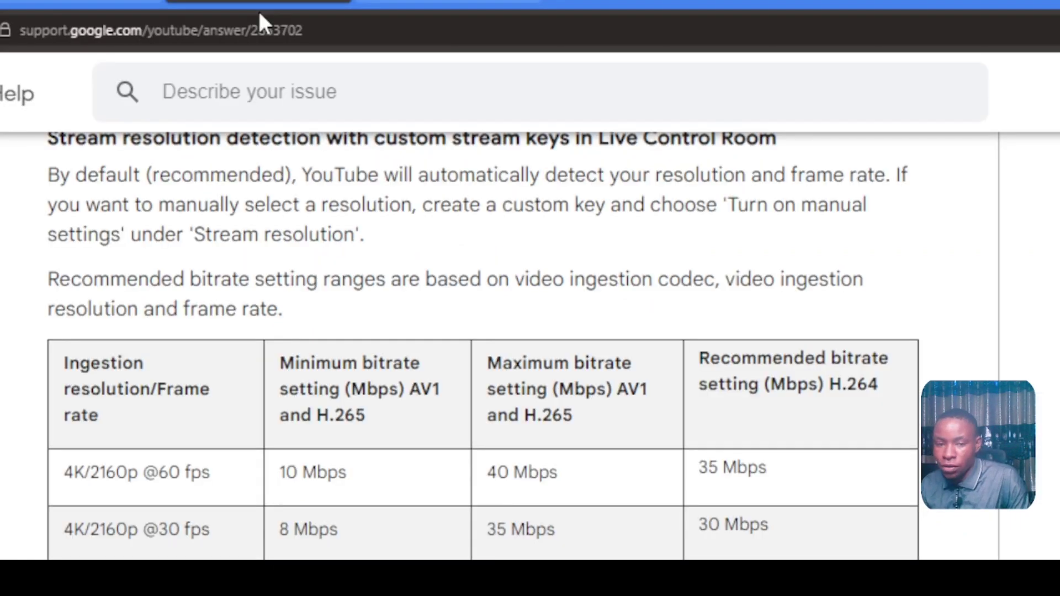
{"action": "scroll", "coordinate": [667, 367], "scroll_direction": "down", "scroll_amount": 8}
{"action": "left_click_drag", "start_coordinate": [699, 405], "coordinate": [758, 405]}
{"action": "scroll", "coordinate": [710, 313], "scroll_direction": "down", "scroll_amount": 2}
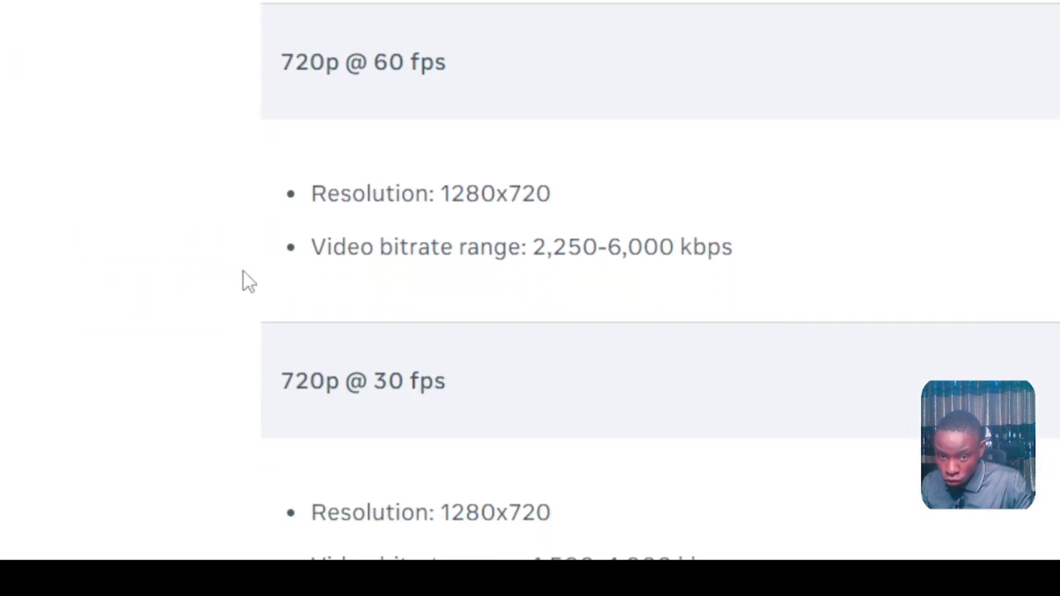
{"action": "scroll", "coordinate": [243, 279], "scroll_direction": "down", "scroll_amount": 2}
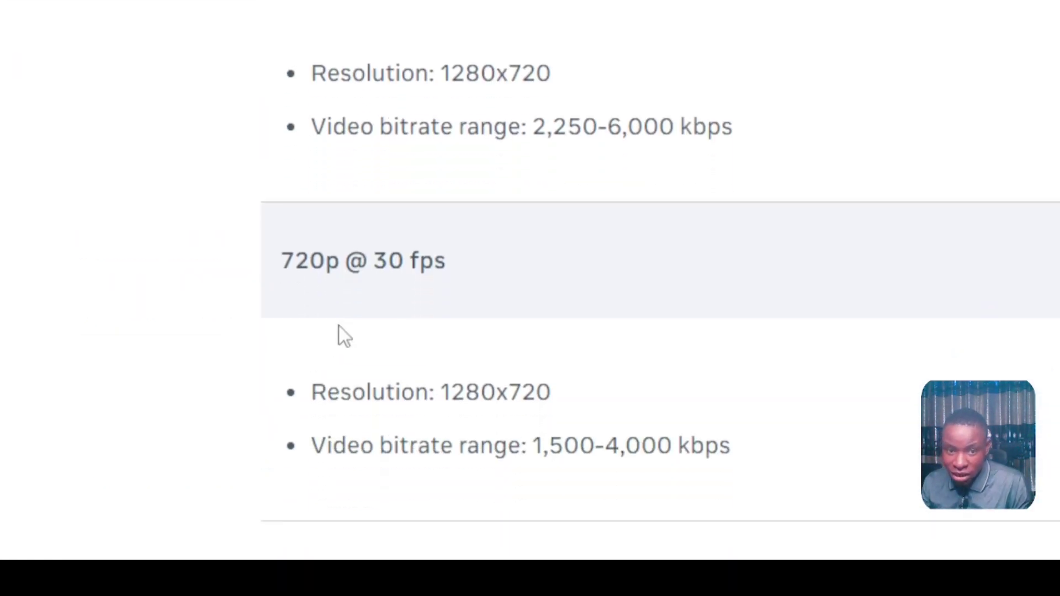
{"action": "scroll", "coordinate": [339, 327], "scroll_direction": "down", "scroll_amount": 2}
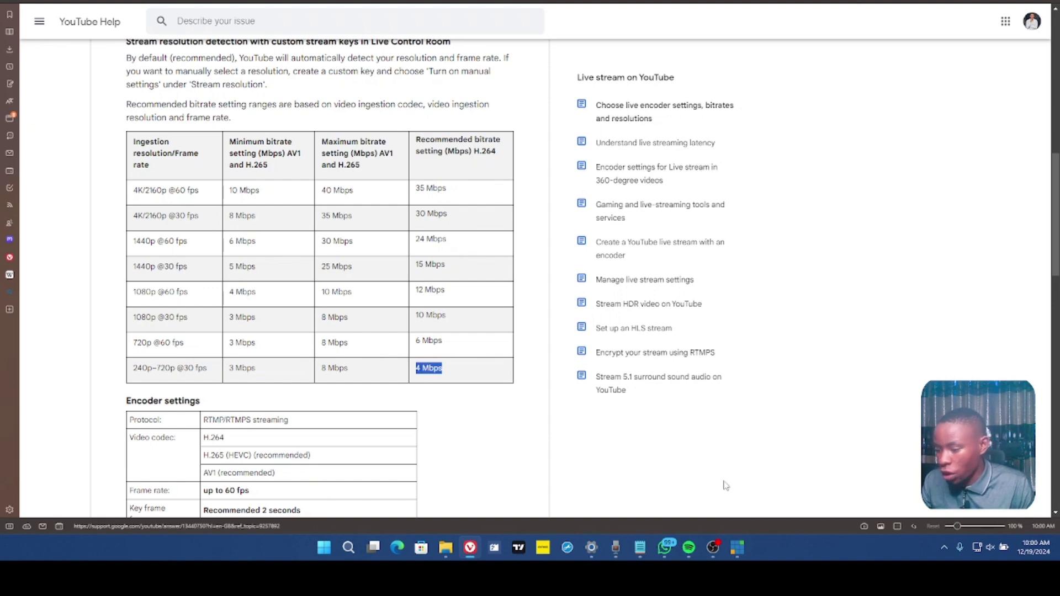
Switch back to vMix, reopen the streaming settings and review the quality presets, keeping the current one.
{"action": "left_click", "coordinate": [737, 547]}
{"action": "left_click", "coordinate": [706, 499]}
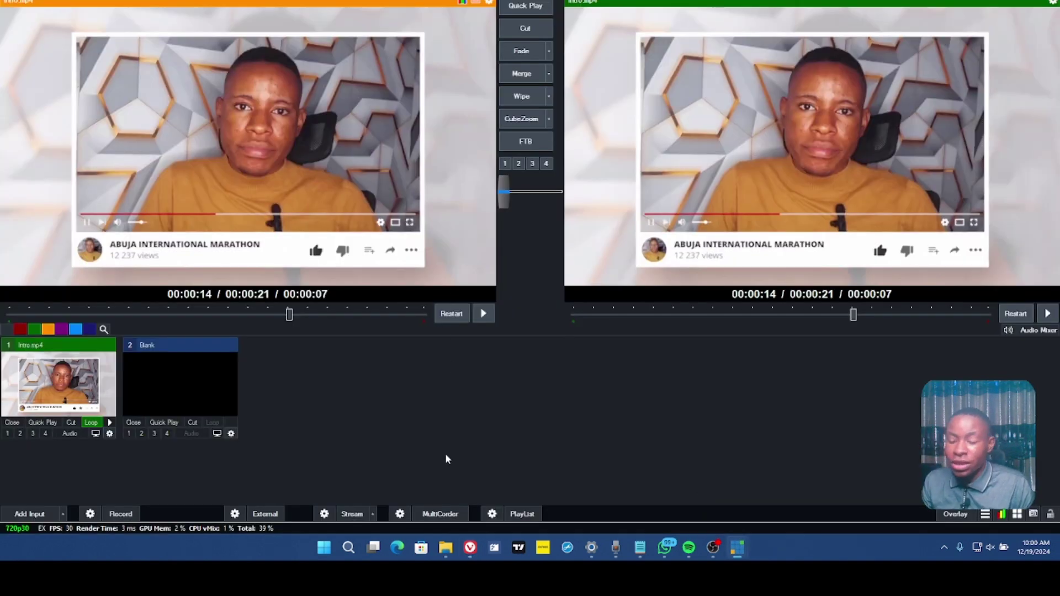
{"action": "left_click", "coordinate": [326, 514]}
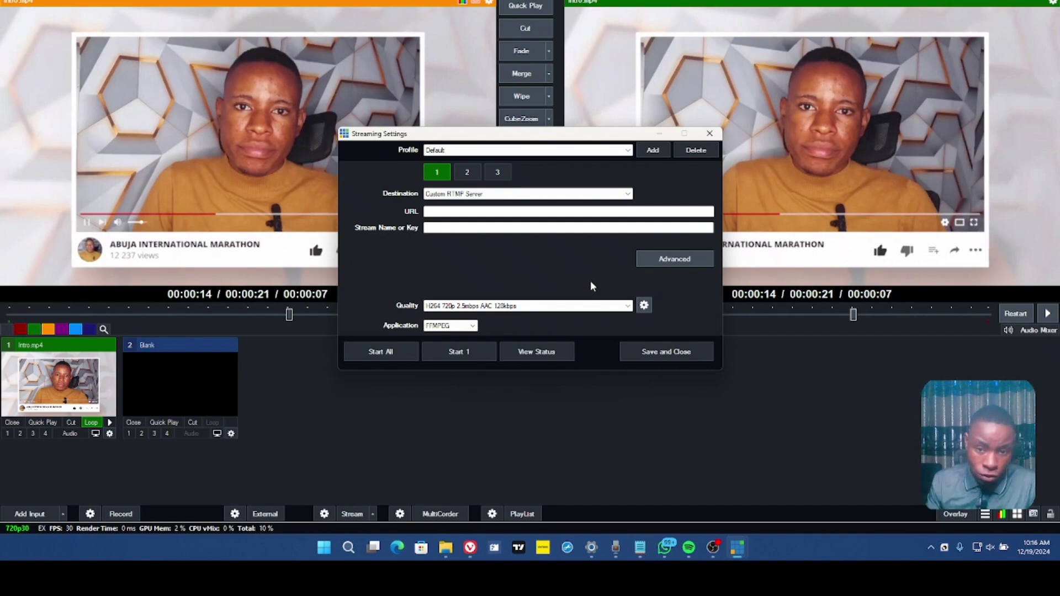
{"action": "left_click", "coordinate": [505, 307]}
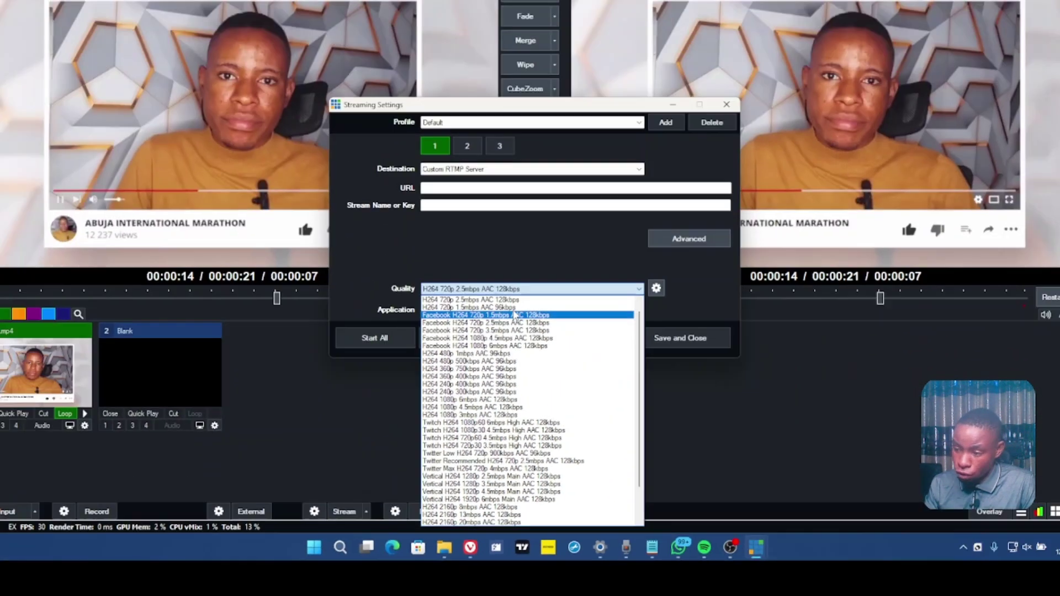
{"action": "key", "text": "Escape"}
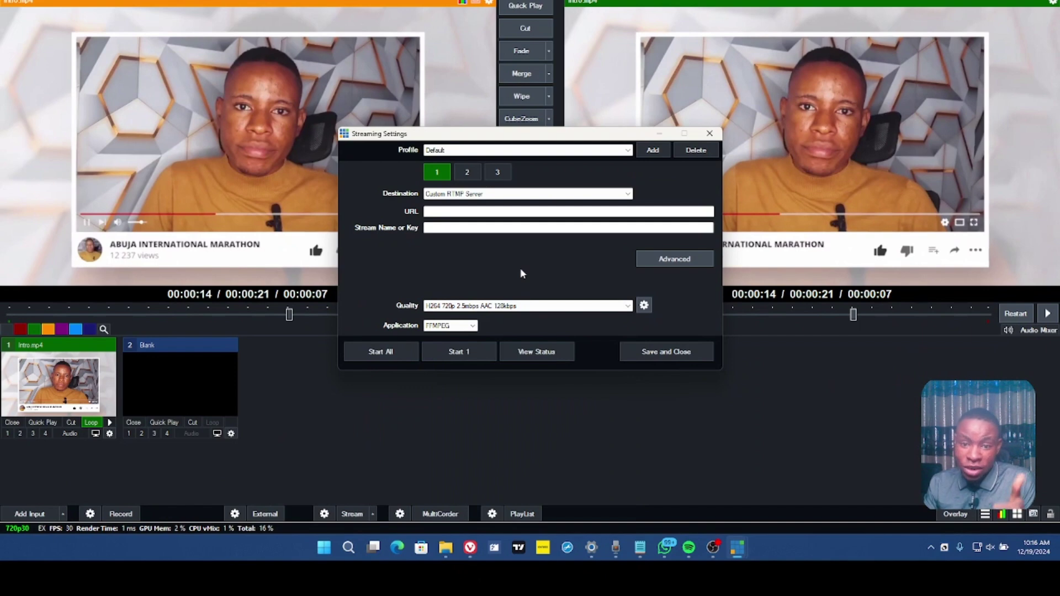
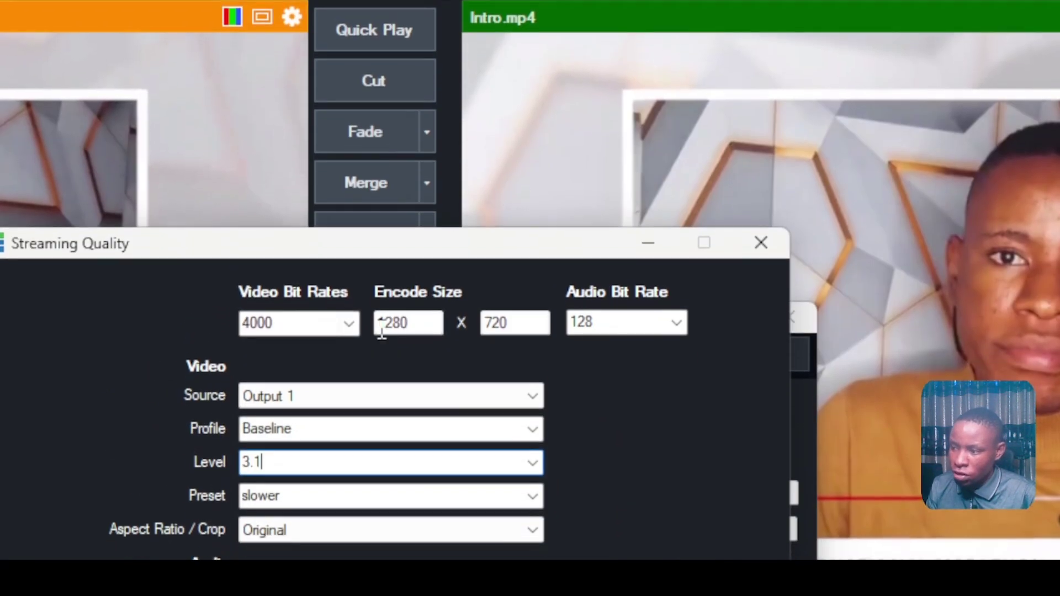
Check the video bit rate choices in the streaming quality settings, leaving 4000 selected.
{"action": "left_click", "coordinate": [349, 23]}
{"action": "left_click", "coordinate": [669, 331]}
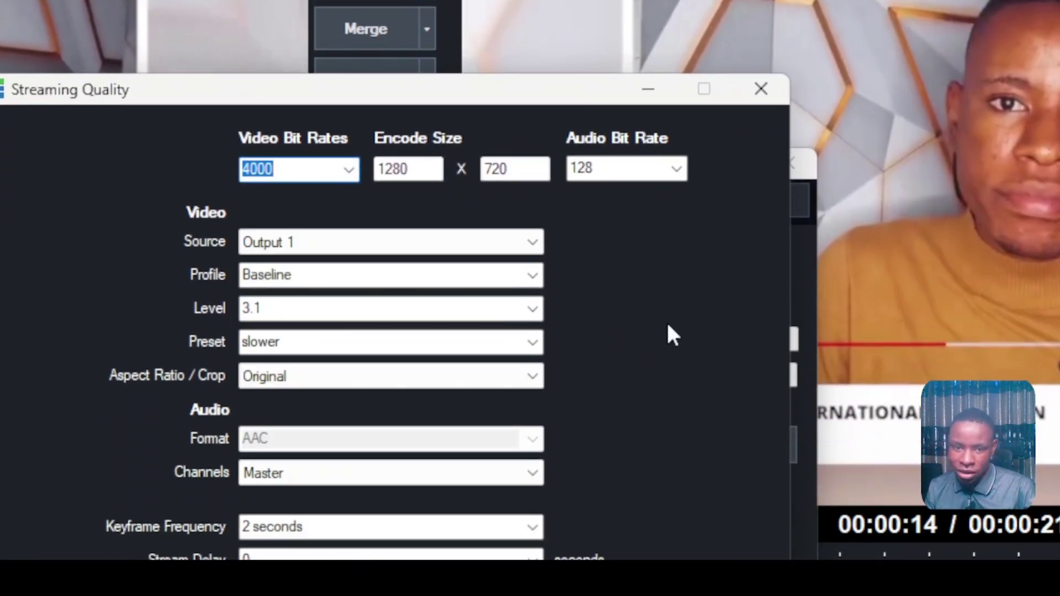